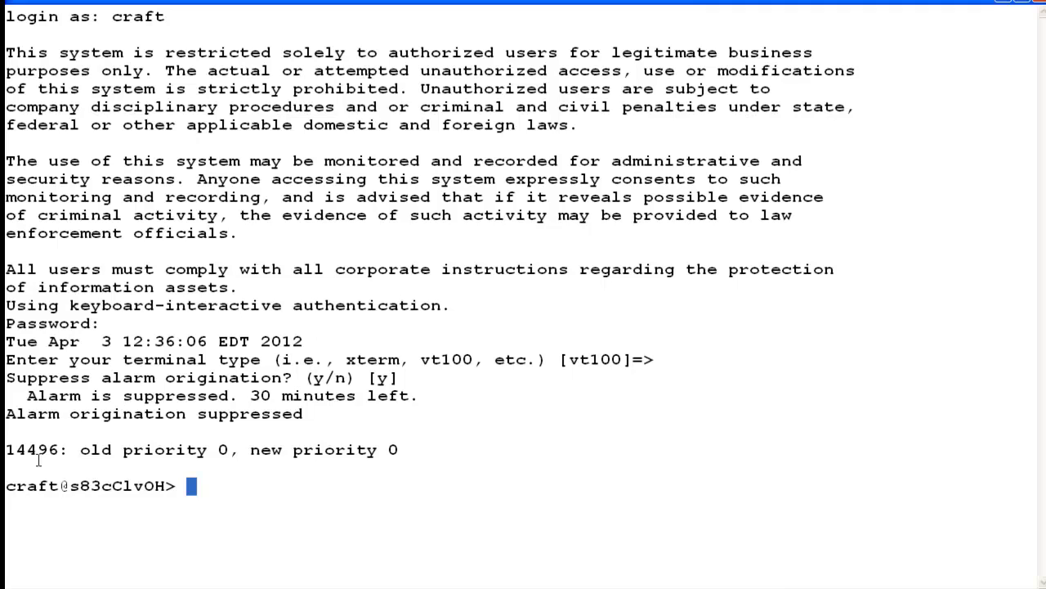
# Run swversion to show release 02.1.016.4, kernel Linux 2.6.18-128.AV07smp, and the installed updates.
pyautogui.write('swversion')
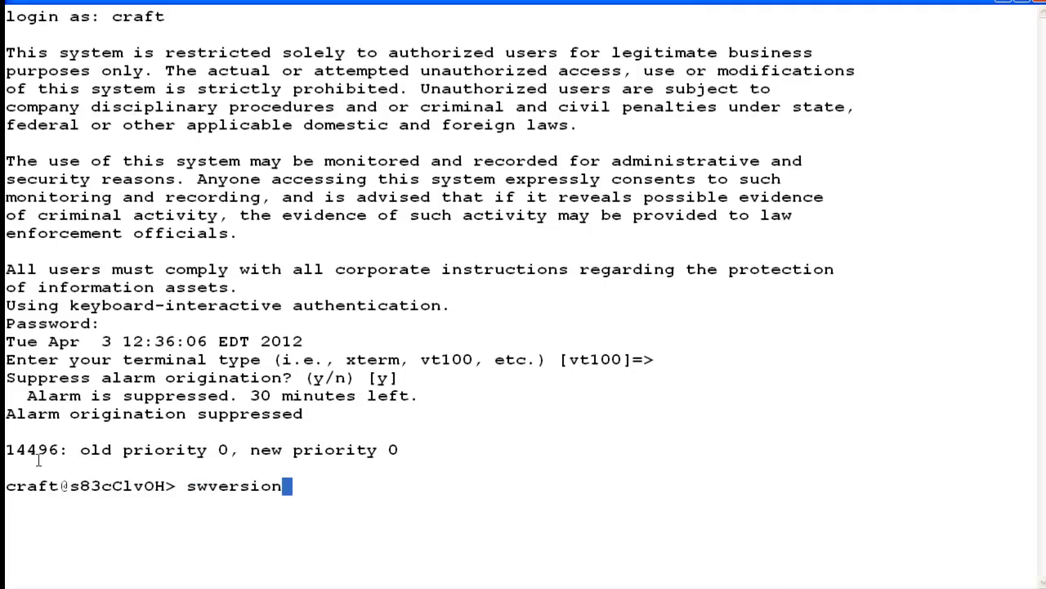
pyautogui.press('Return')
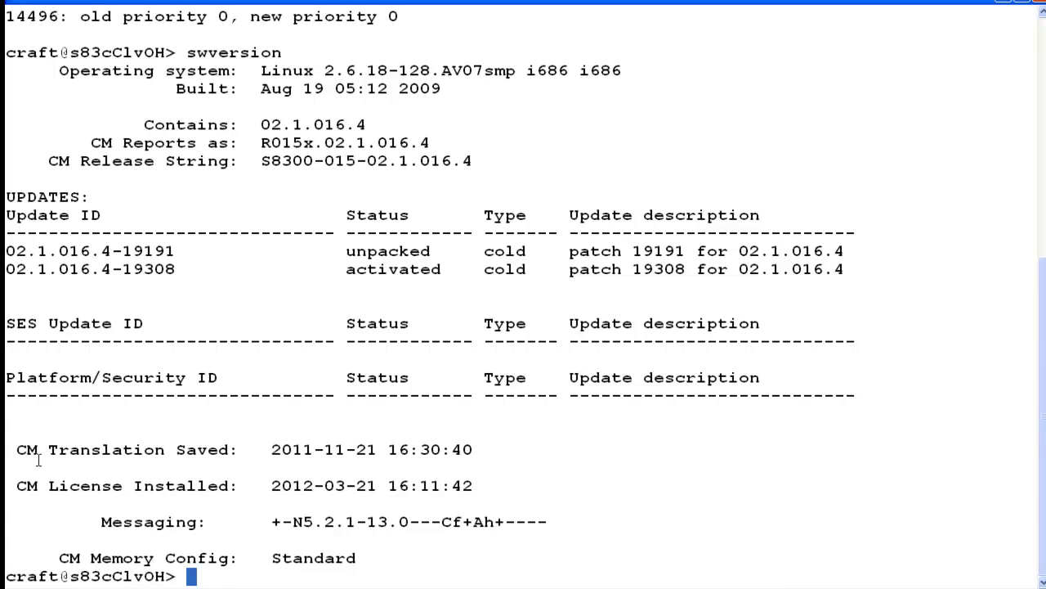
# Run statapp to confirm every application process on the server is UP.
pyautogui.write('statapp')
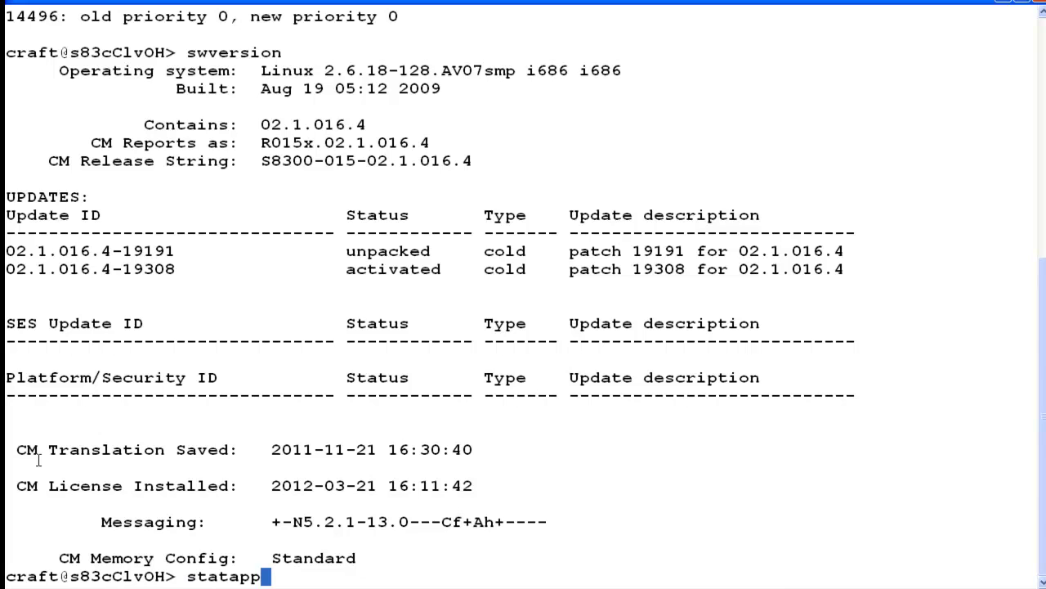
pyautogui.press('Return')
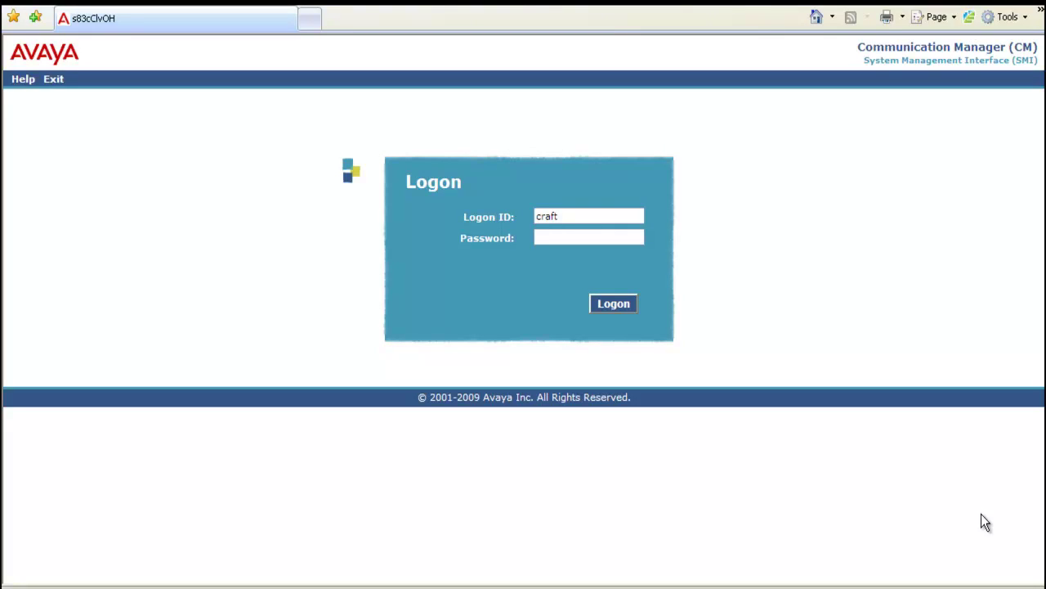
# Log on with the password, suppress alarm origination, and go to Administration > Server (Maintenance).
pyautogui.click(543, 237)
pyautogui.write('******')
pyautogui.click(603, 311)
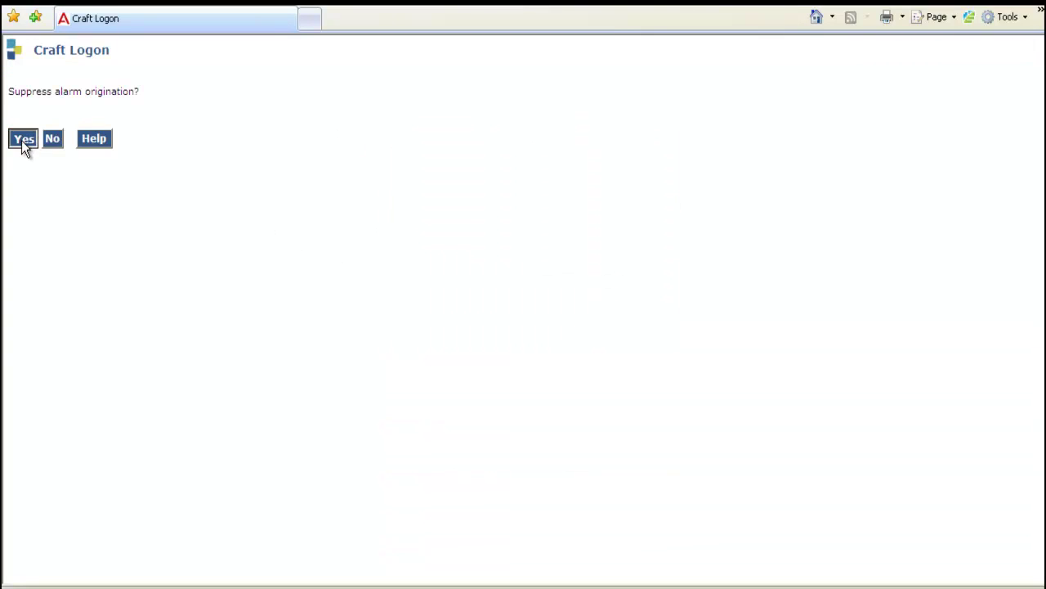
pyautogui.click(23, 140)
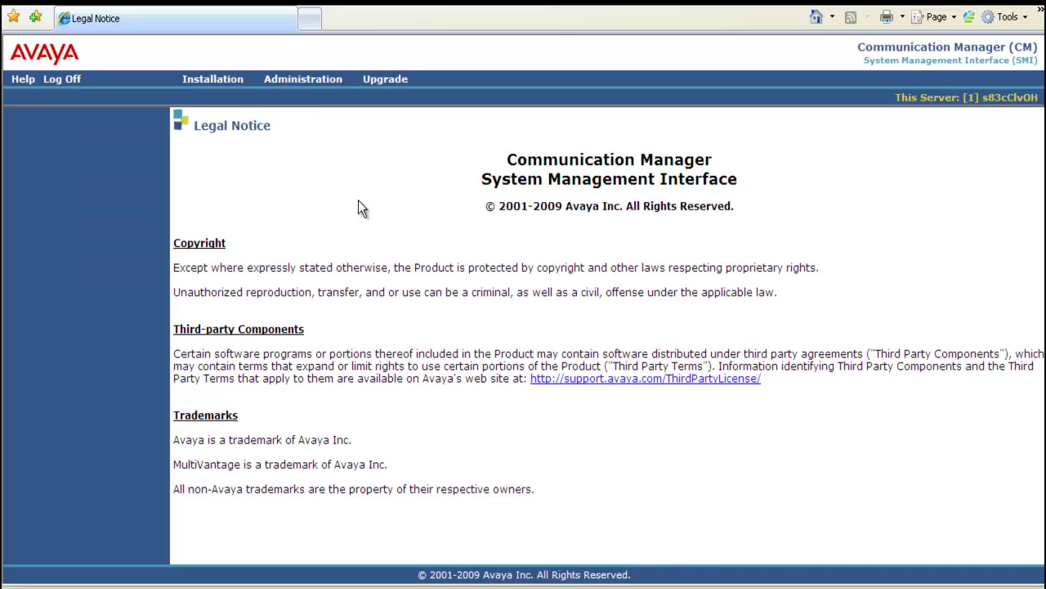
pyautogui.click(303, 79)
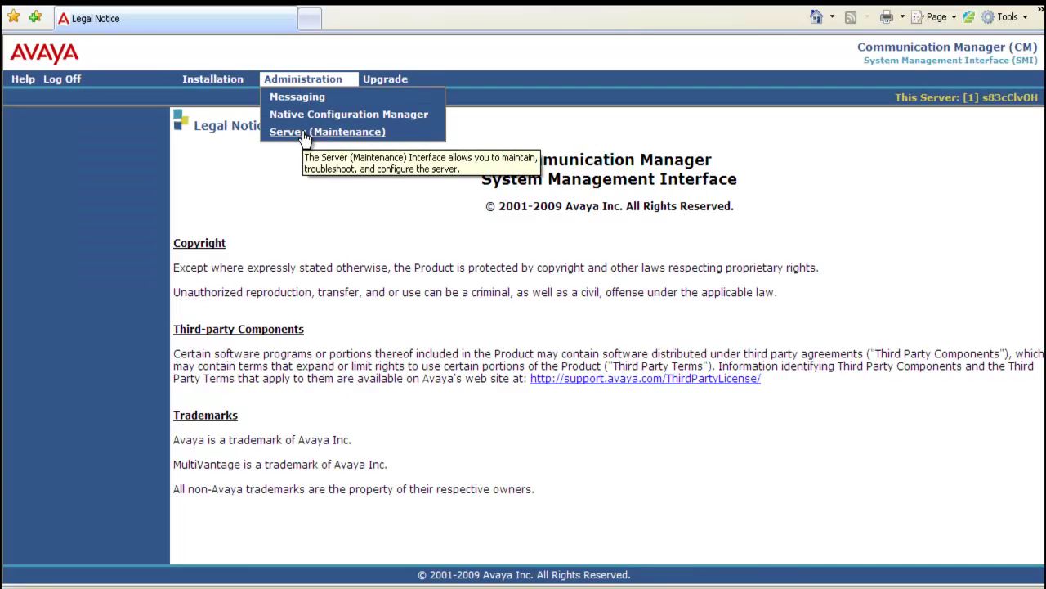
pyautogui.click(304, 134)
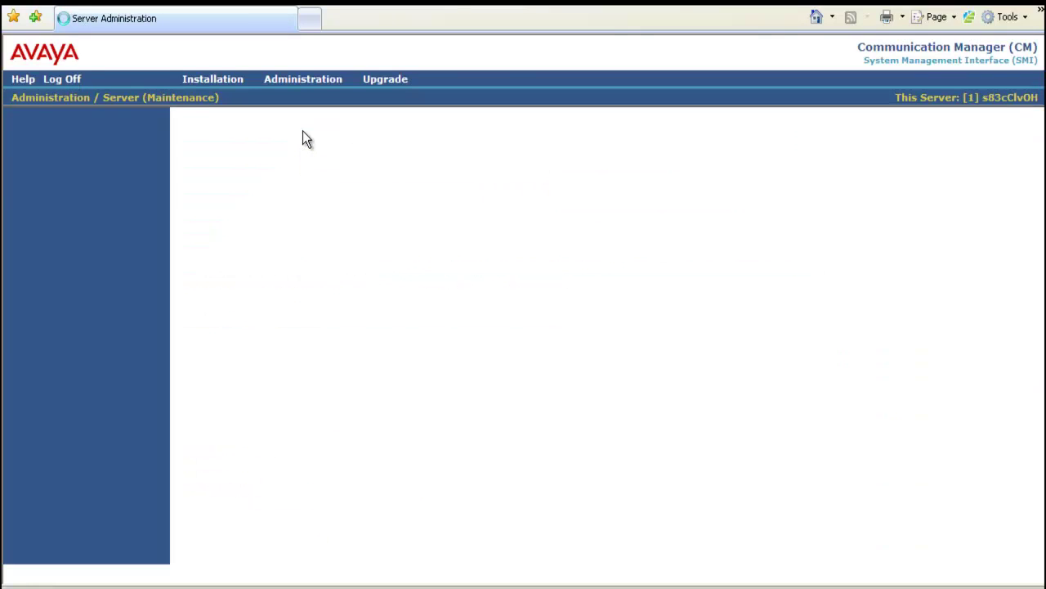
# On Download Files, select KERNEL-2.6.18-128.AV7g.tar.gz from this computer for upload.
pyautogui.moveTo(166, 181); pyautogui.dragTo(160, 421)
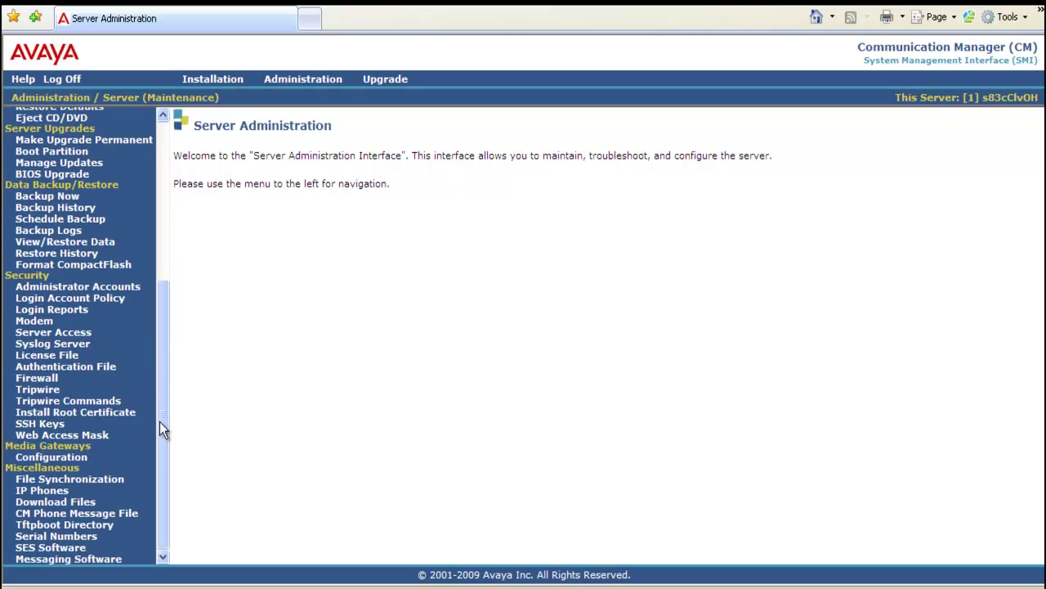
pyautogui.click(88, 503)
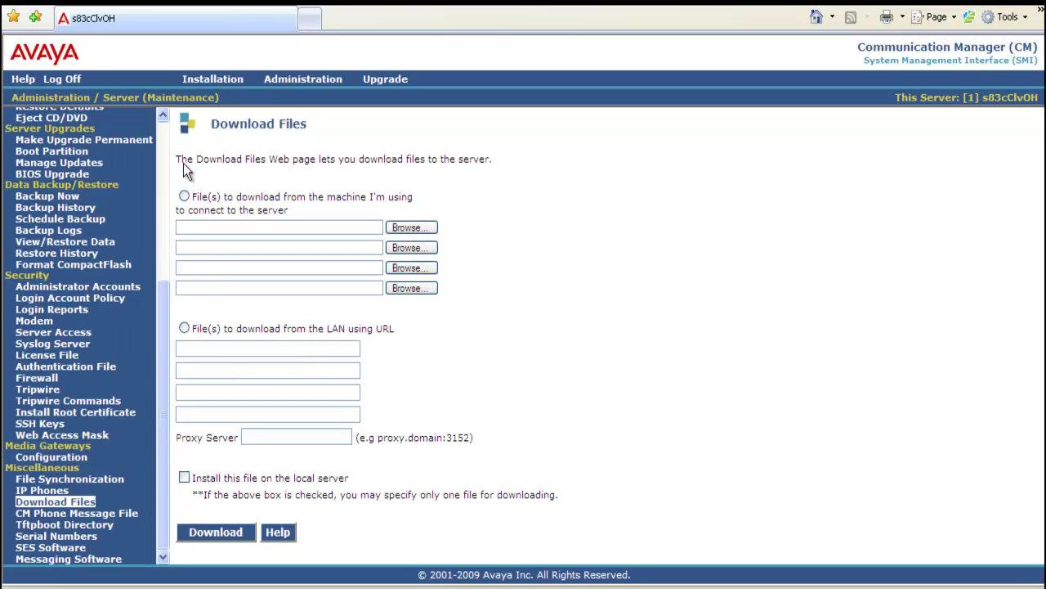
pyautogui.click(184, 196)
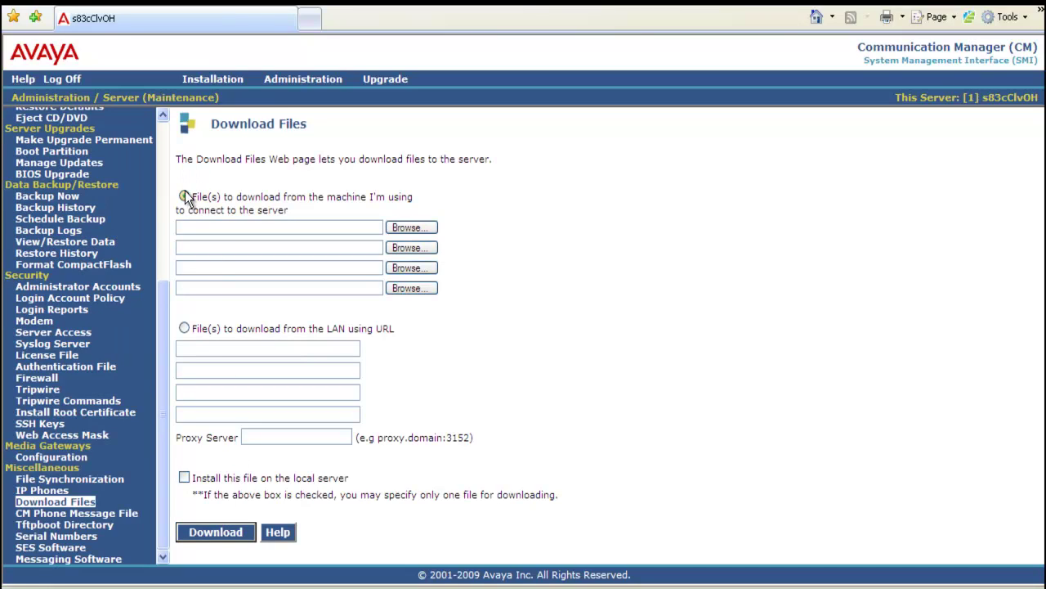
pyautogui.click(400, 226)
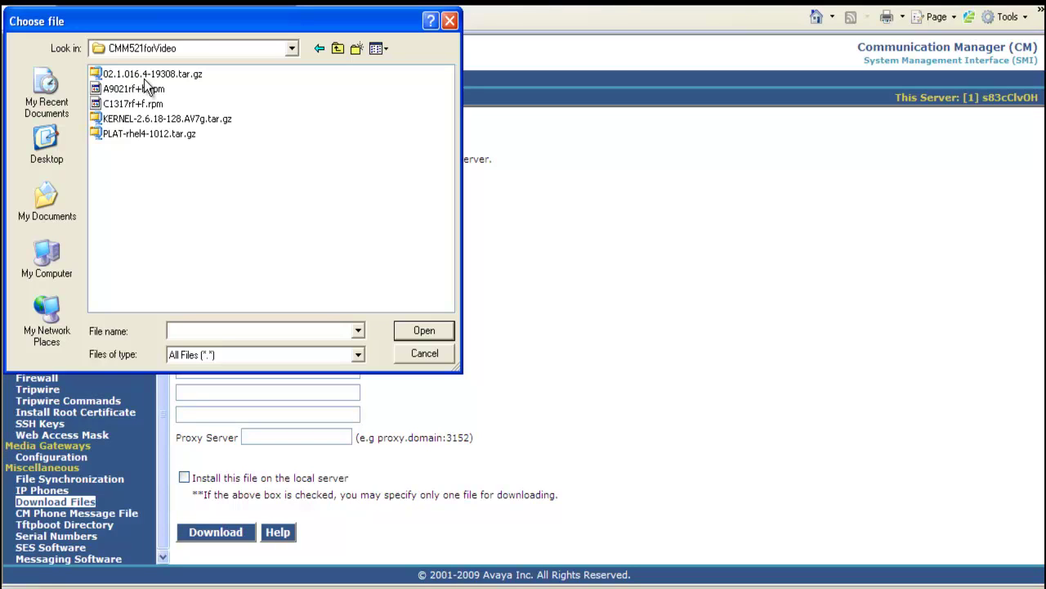
pyautogui.click(146, 120)
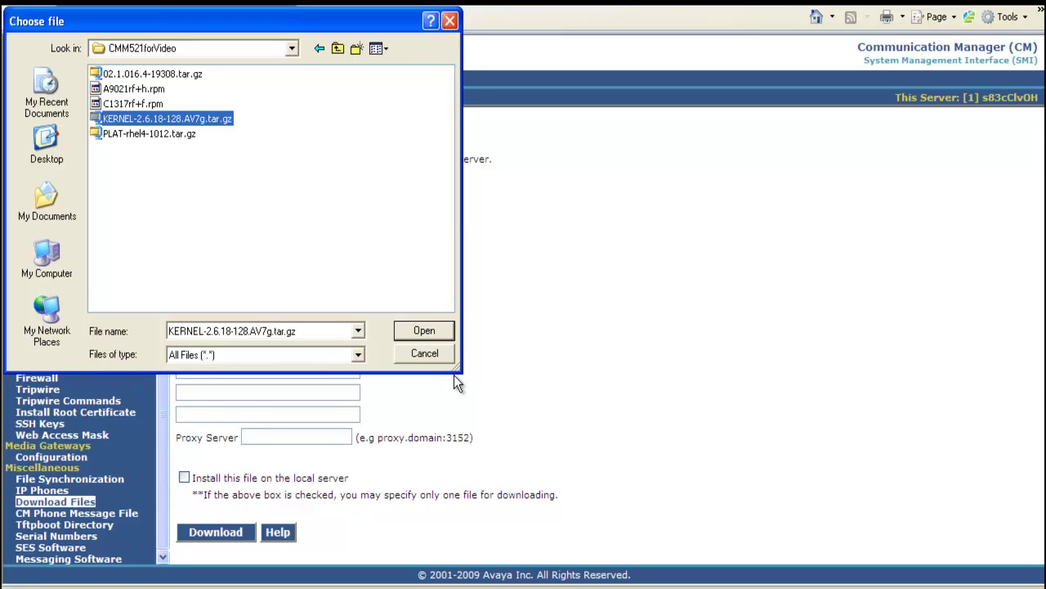
pyautogui.click(433, 336)
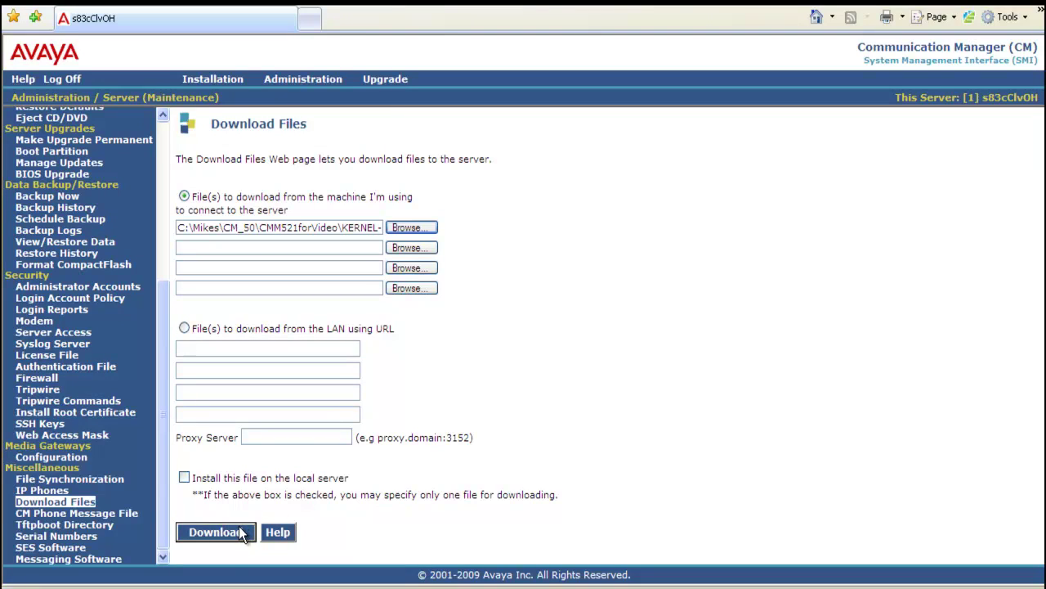
# Download KERNEL-2.6.18-128.AV7g.tar.gz to the server and confirm 27238747 bytes arrived successfully.
pyautogui.click(240, 532)
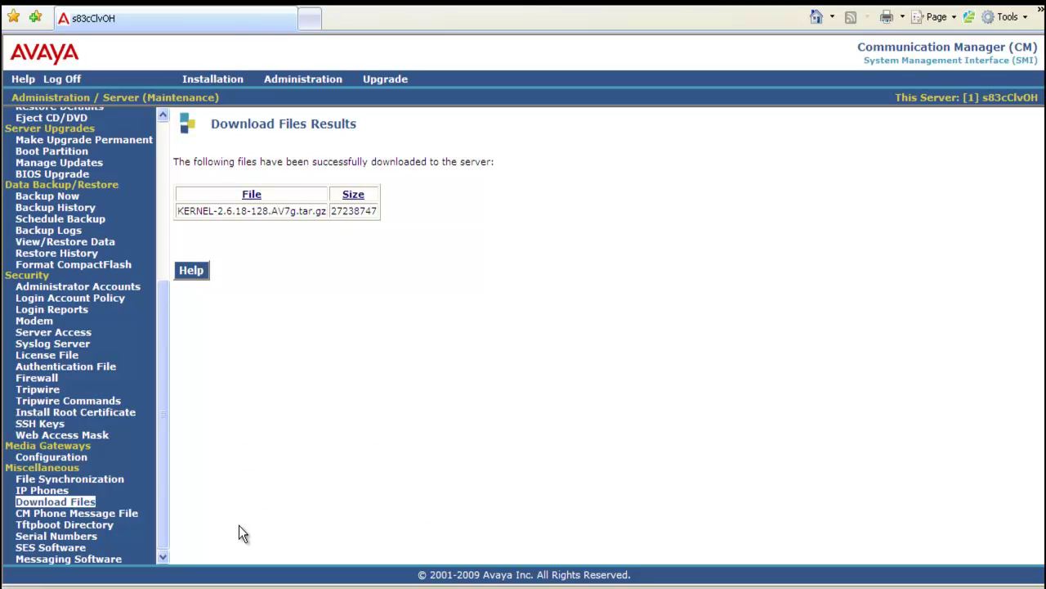
pyautogui.moveTo(164, 438); pyautogui.dragTo(164, 344)
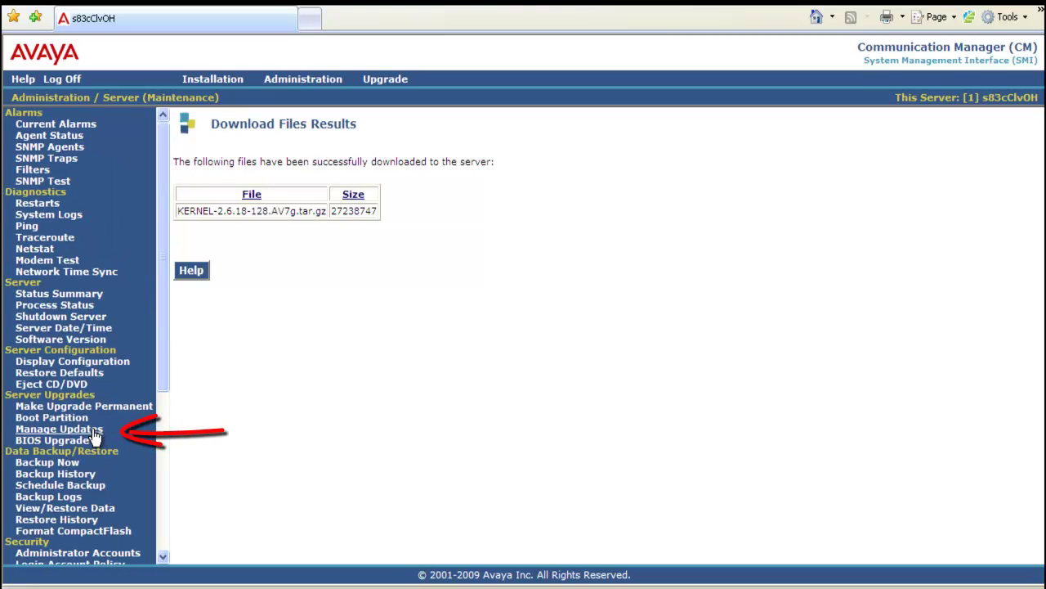
# Unpack KERNEL-2.6.18-128.AV7g in Manage Updates and return to the list showing it unpacked.
pyautogui.click(94, 433)
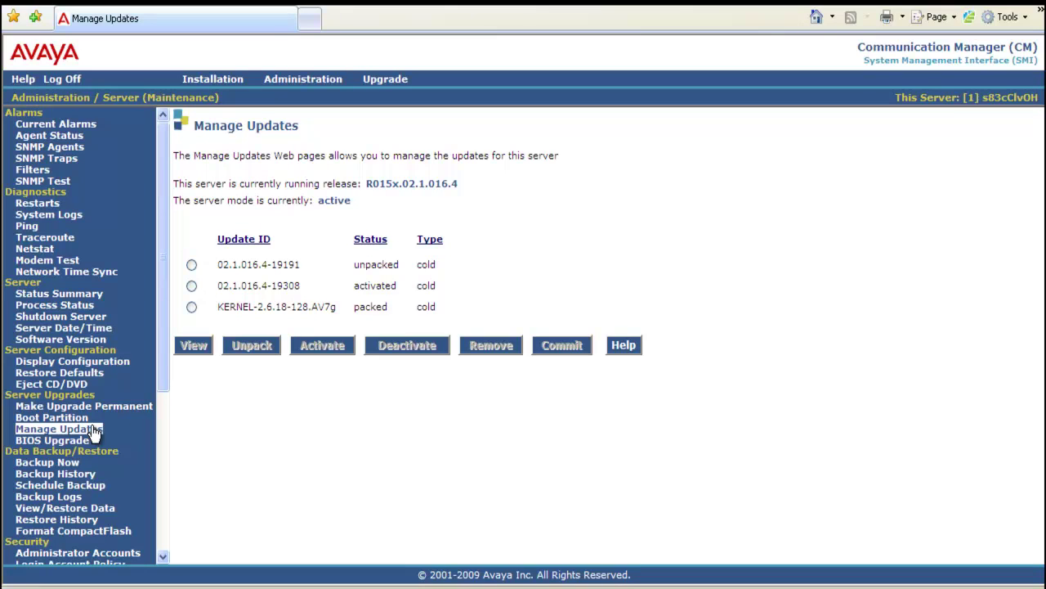
pyautogui.click(190, 309)
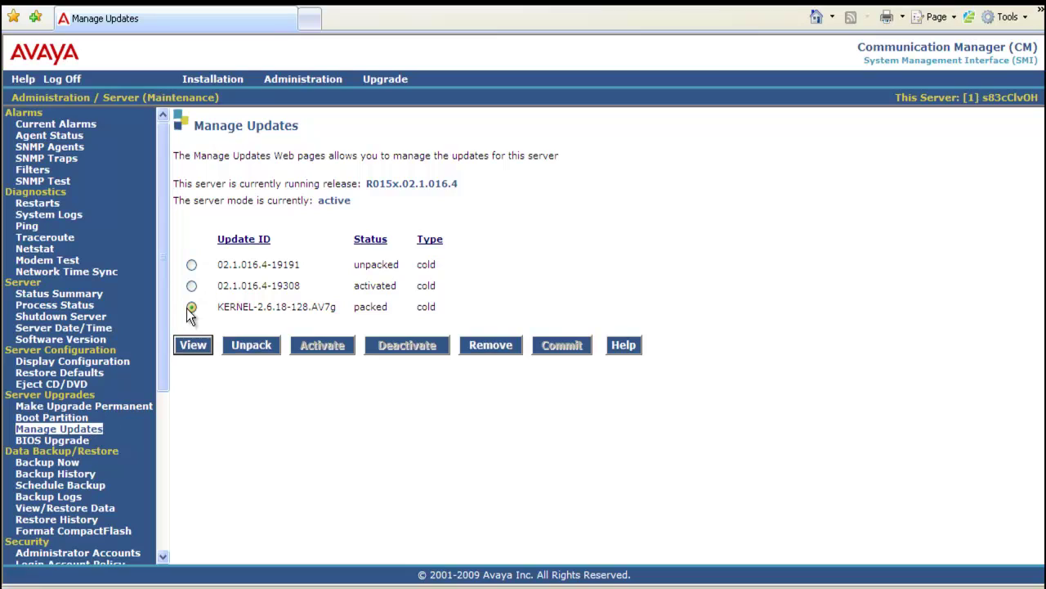
pyautogui.click(254, 345)
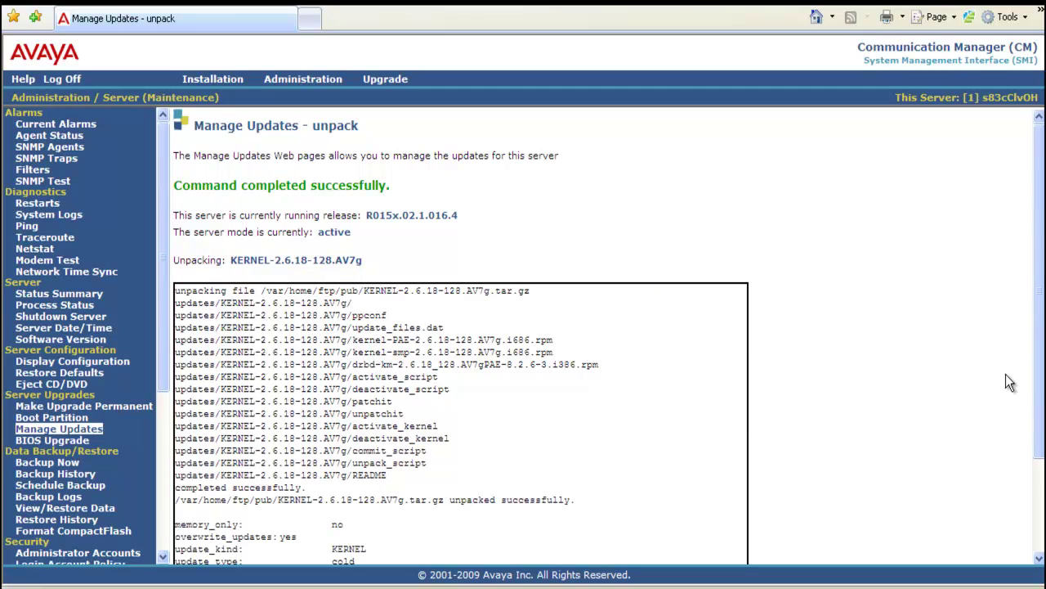
pyautogui.moveTo(1042, 376); pyautogui.dragTo(1042, 466)
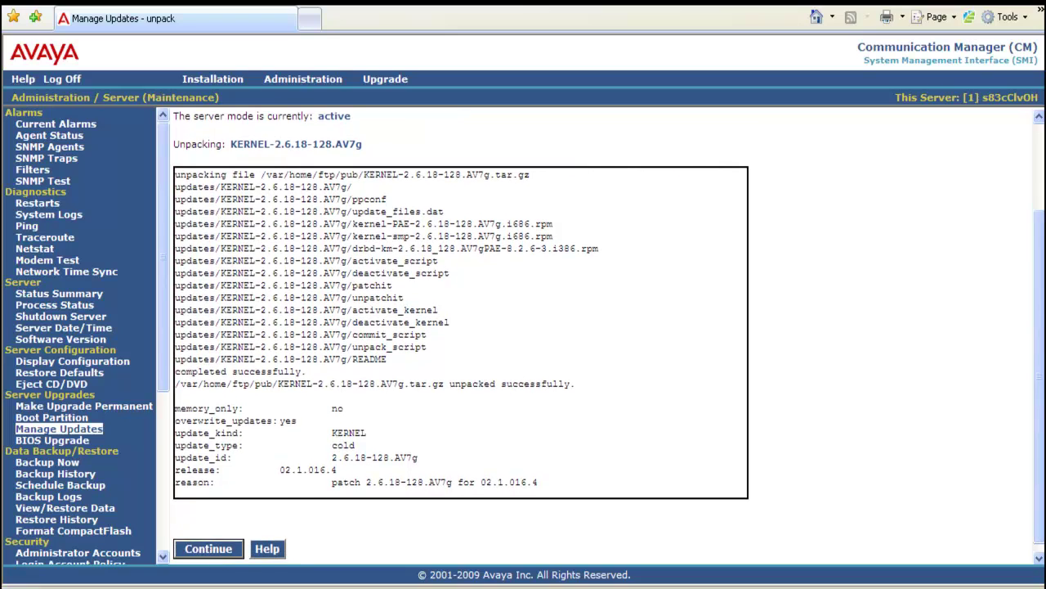
pyautogui.click(210, 549)
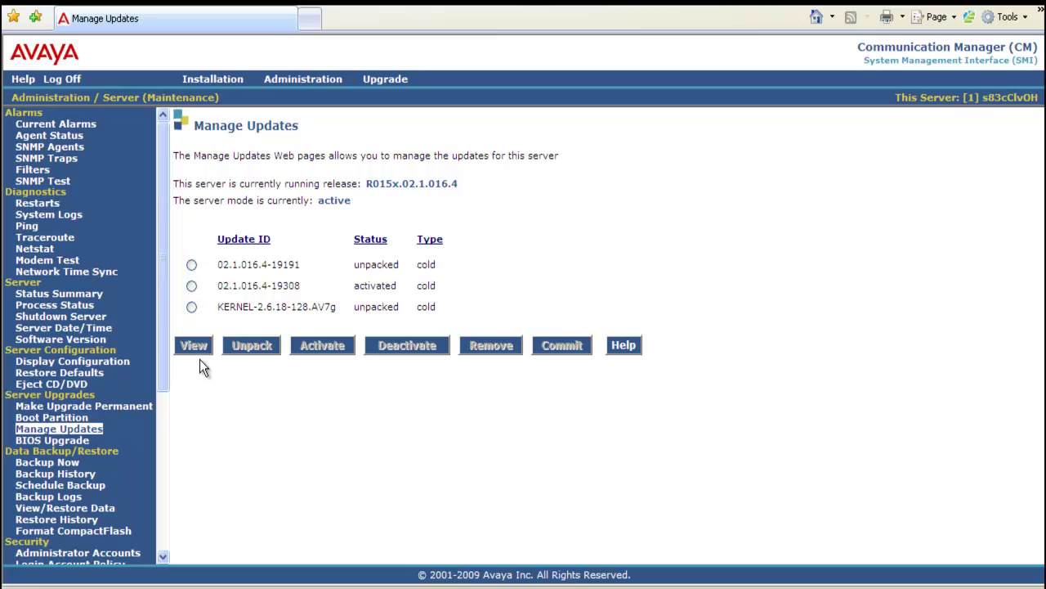
# Activate KERNEL-2.6.18-128.AV7g, accepting the reboot warning, and return to the updates list.
pyautogui.click(193, 313)
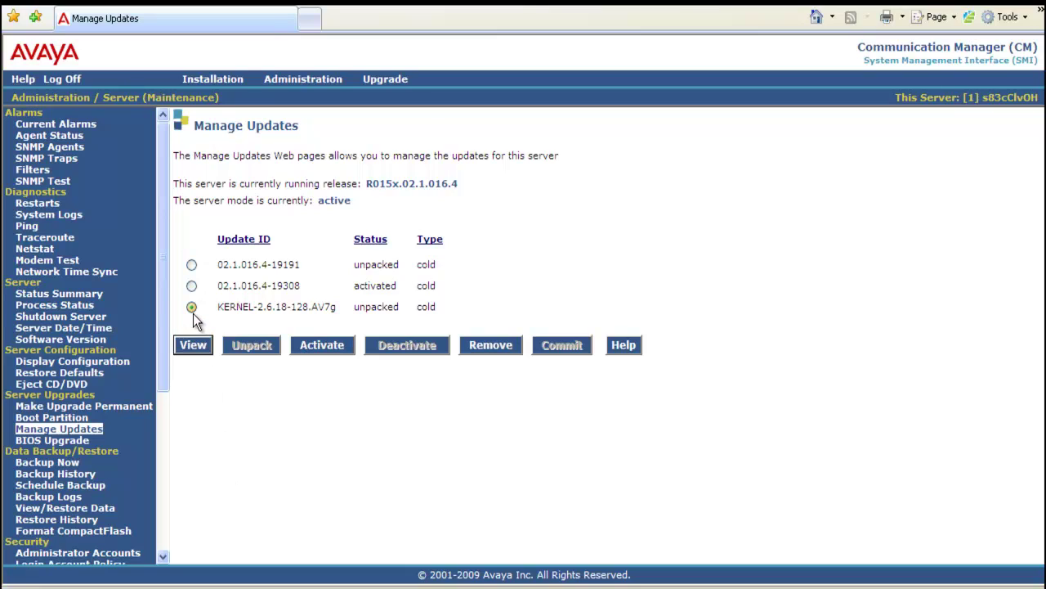
pyautogui.click(321, 346)
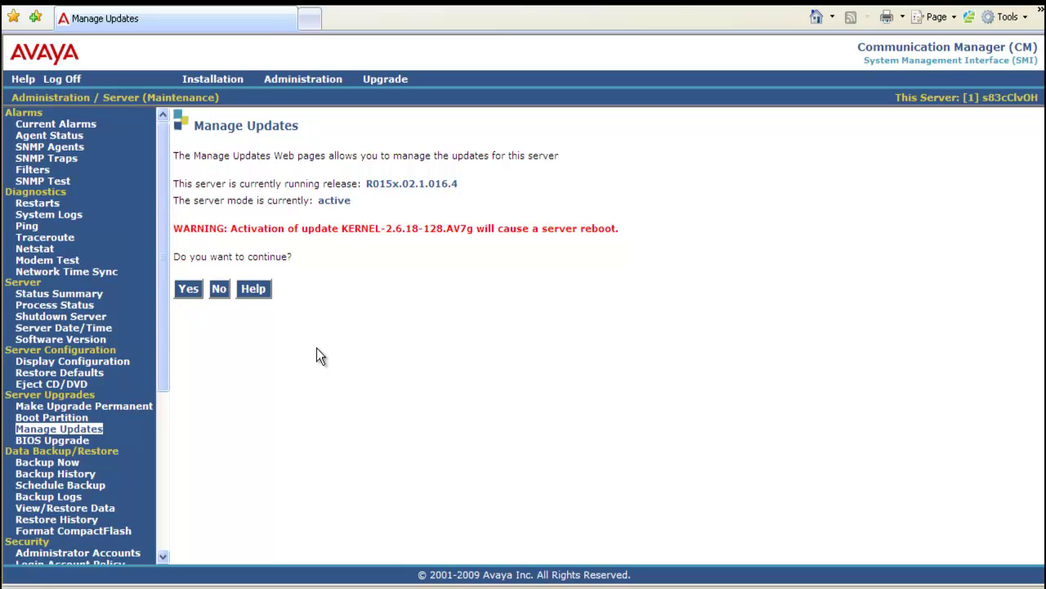
pyautogui.click(186, 294)
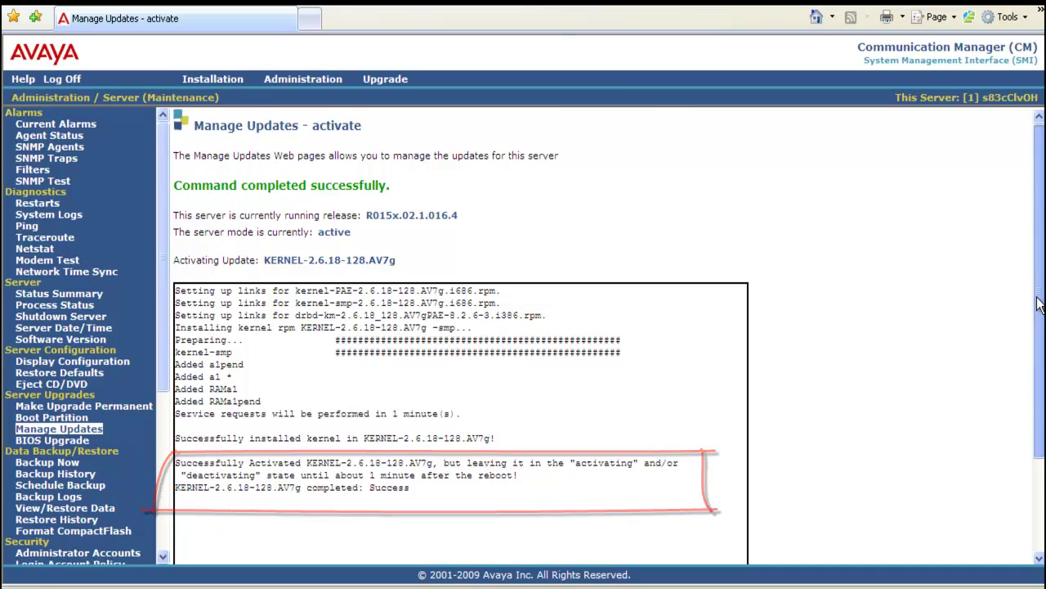
pyautogui.moveTo(1040, 304); pyautogui.dragTo(1040, 405)
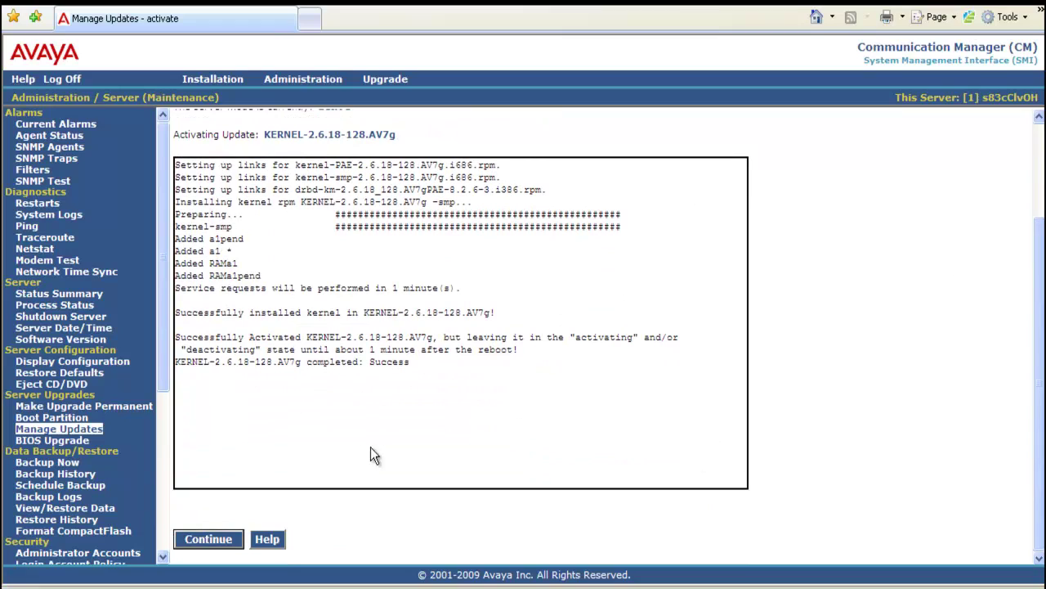
pyautogui.click(218, 535)
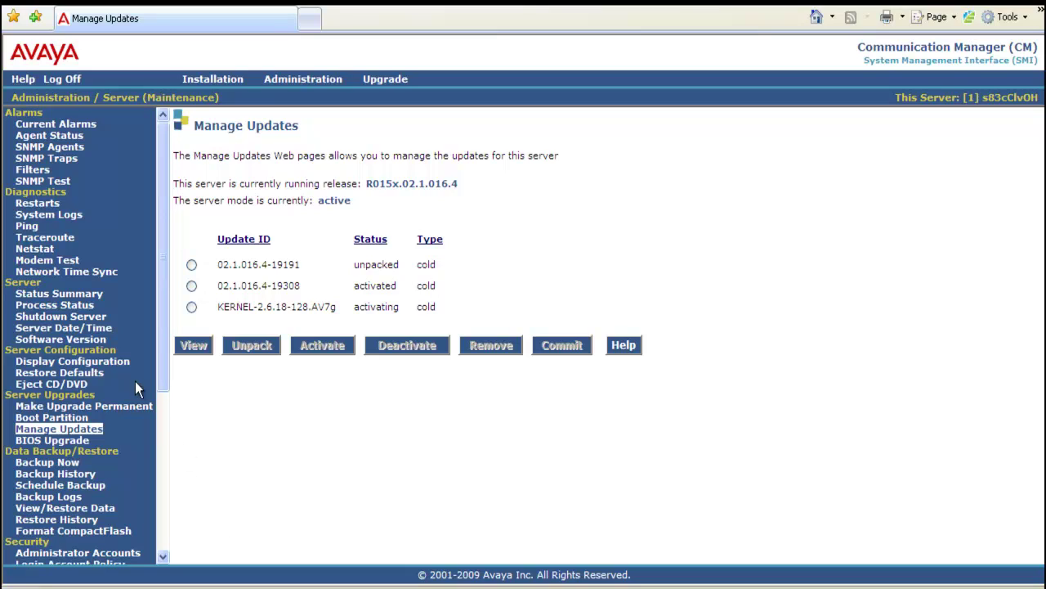
# Watch Process Status with a 05-second auto refresh until the server drops offline to reboot.
pyautogui.click(86, 306)
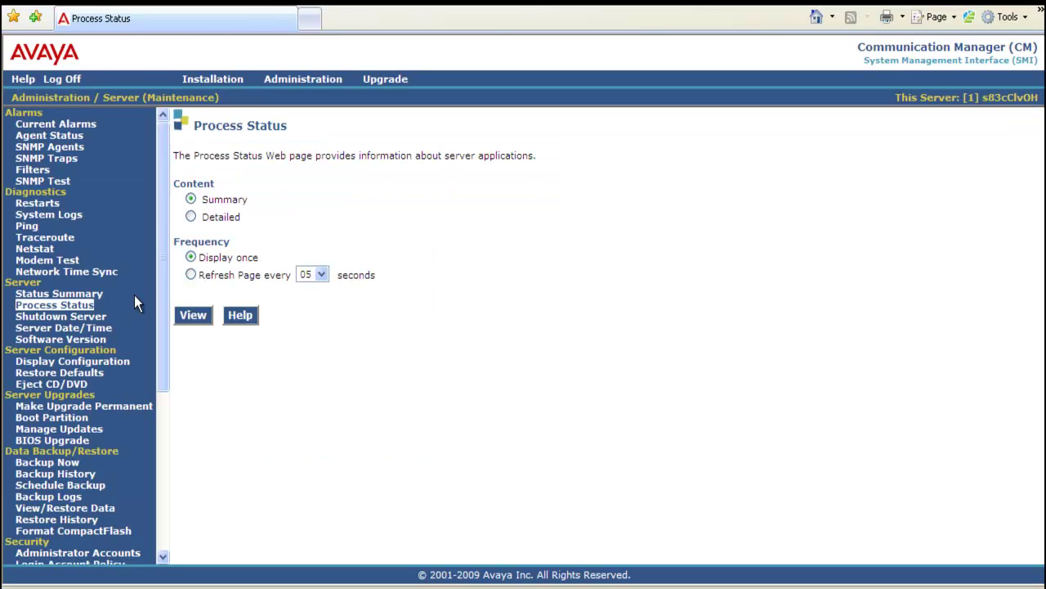
pyautogui.click(192, 315)
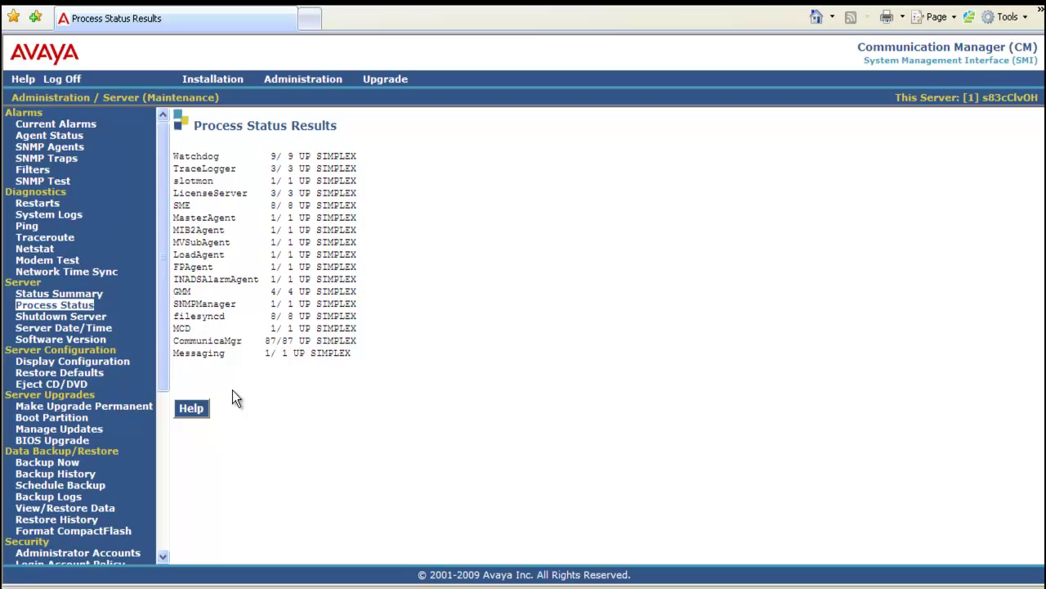
pyautogui.hotkey('alt', 'Left')
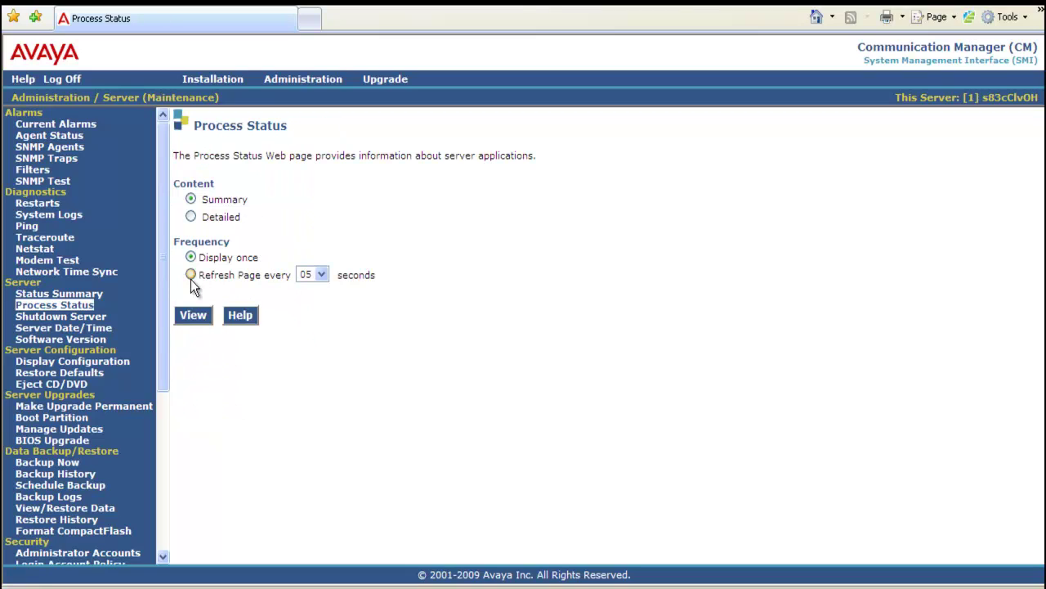
pyautogui.click(191, 275)
pyautogui.click(193, 316)
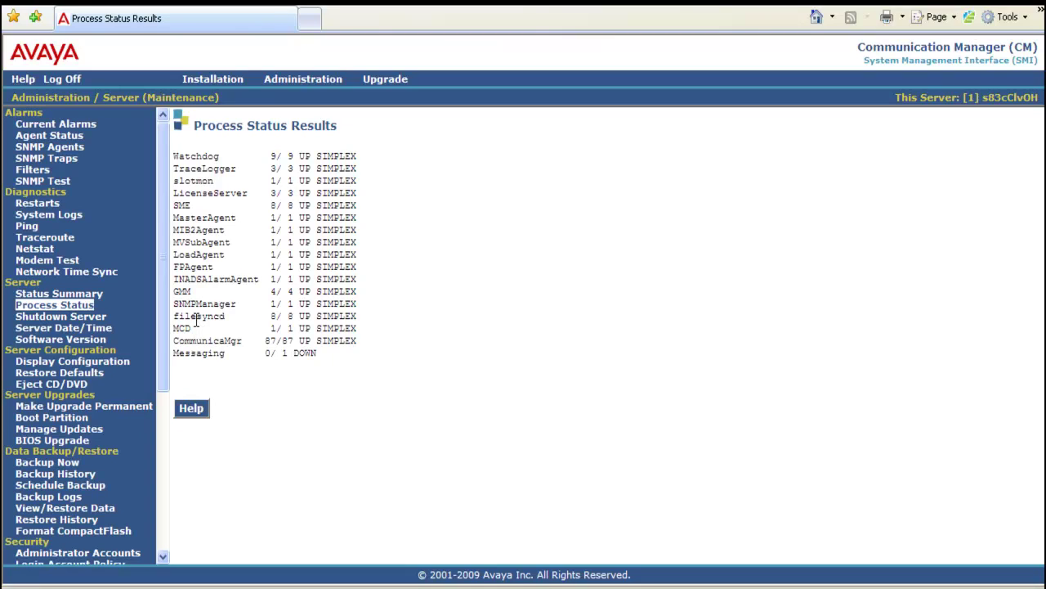
pyautogui.press('F5')
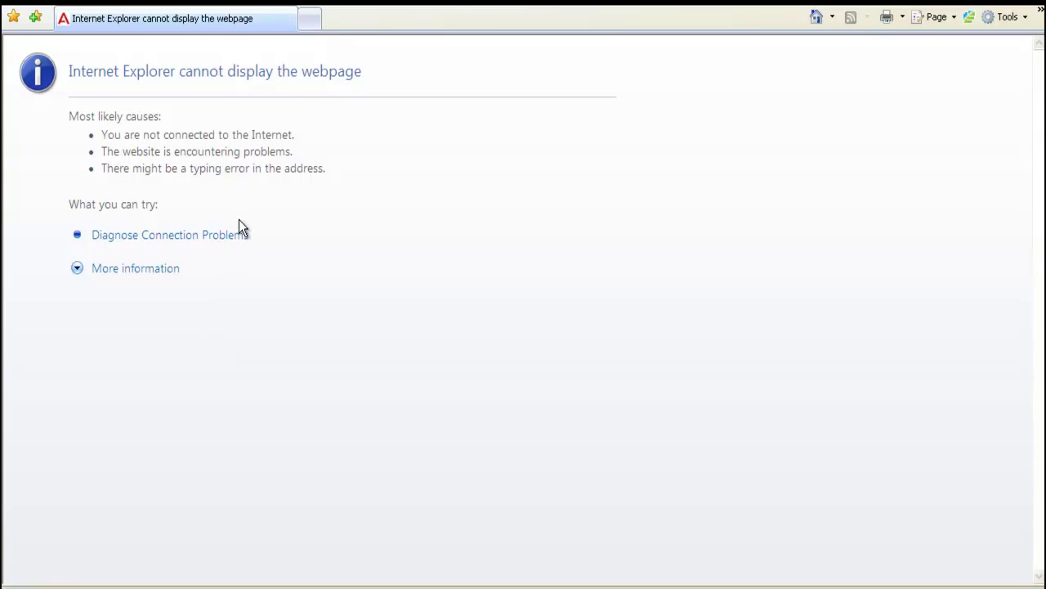
# Reload Process Status with 05-second refresh and verify all processes, including Messaging 1/1, are UP.
pyautogui.press('F5')
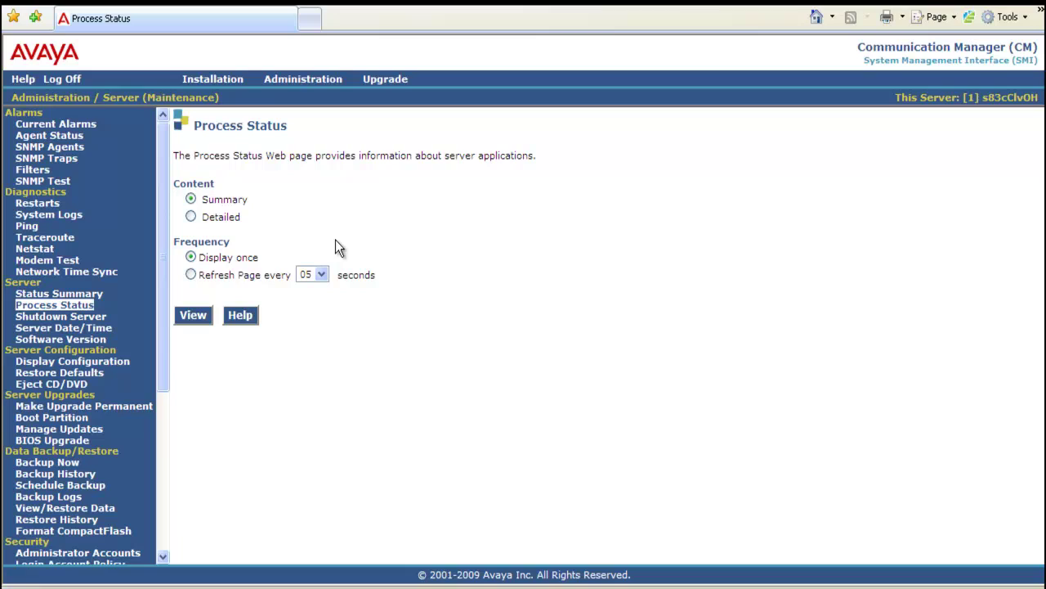
pyautogui.click(193, 274)
pyautogui.click(195, 315)
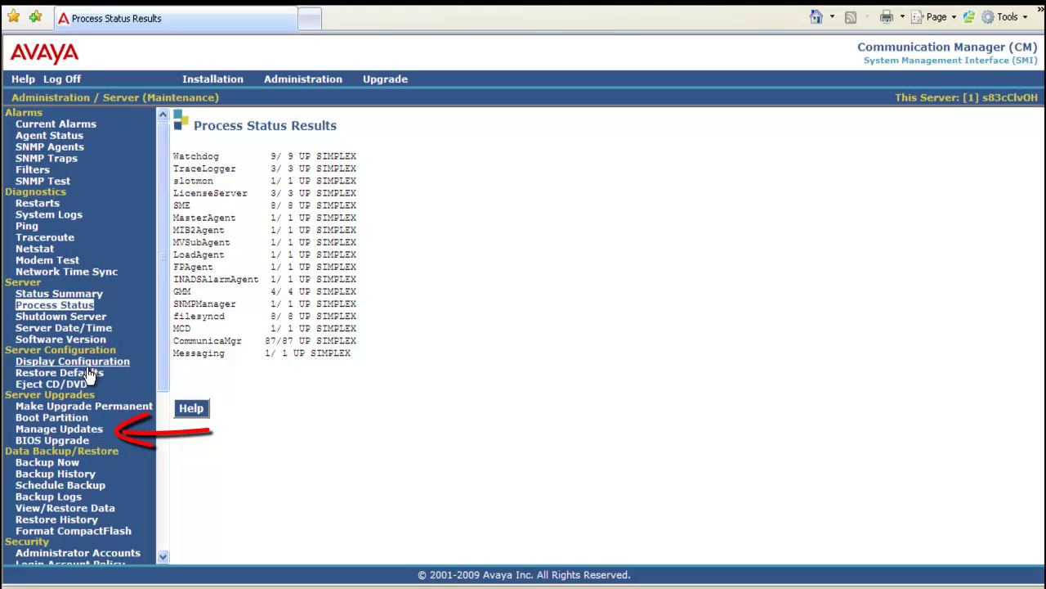
# Commit the pending KERNEL-2.6.18-128.AV7g update in Manage Updates, accepting the warning.
pyautogui.click(72, 431)
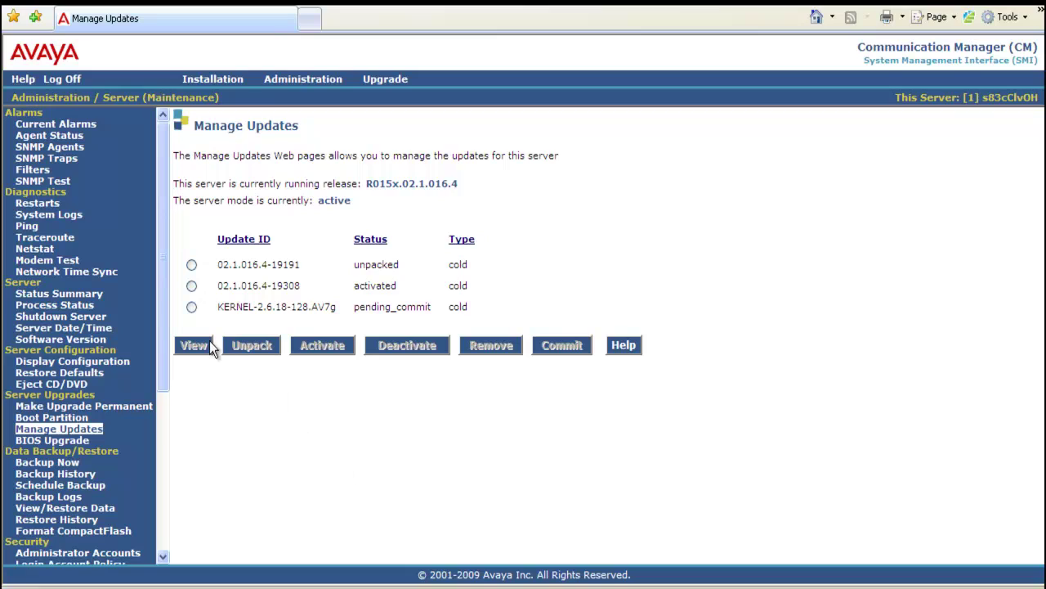
pyautogui.click(191, 309)
pyautogui.click(555, 348)
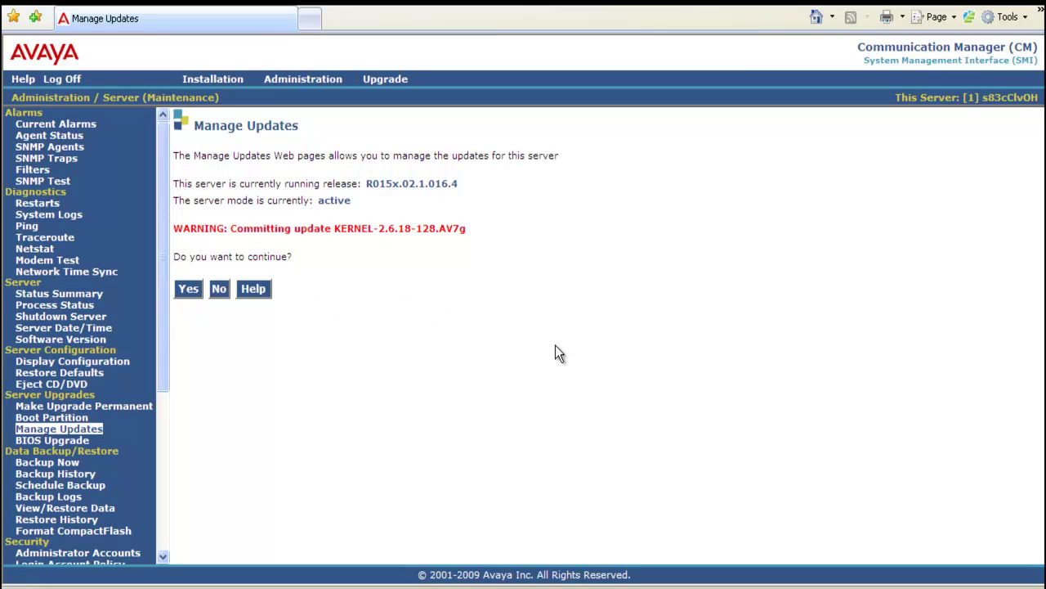
pyautogui.click(186, 288)
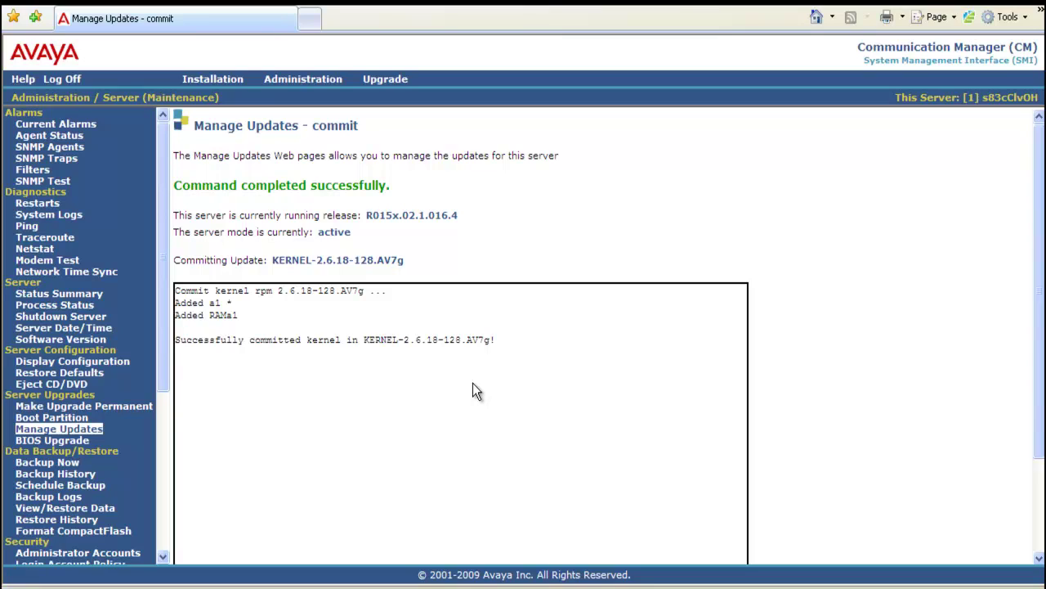
# Show the server's software version details to confirm KERNEL-2.6.18-128.AV7g is activated.
pyautogui.click(103, 344)
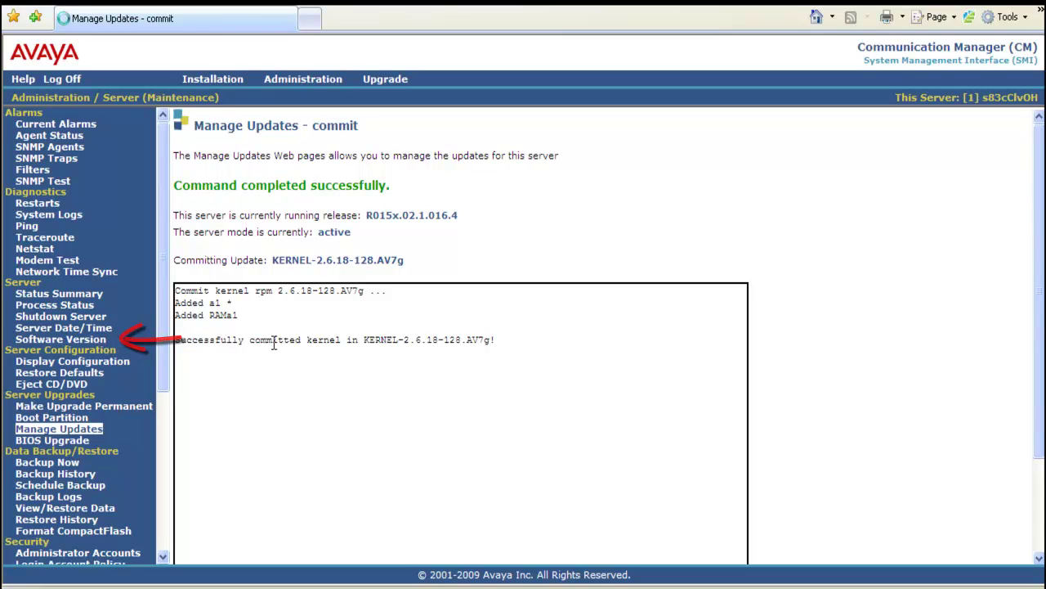